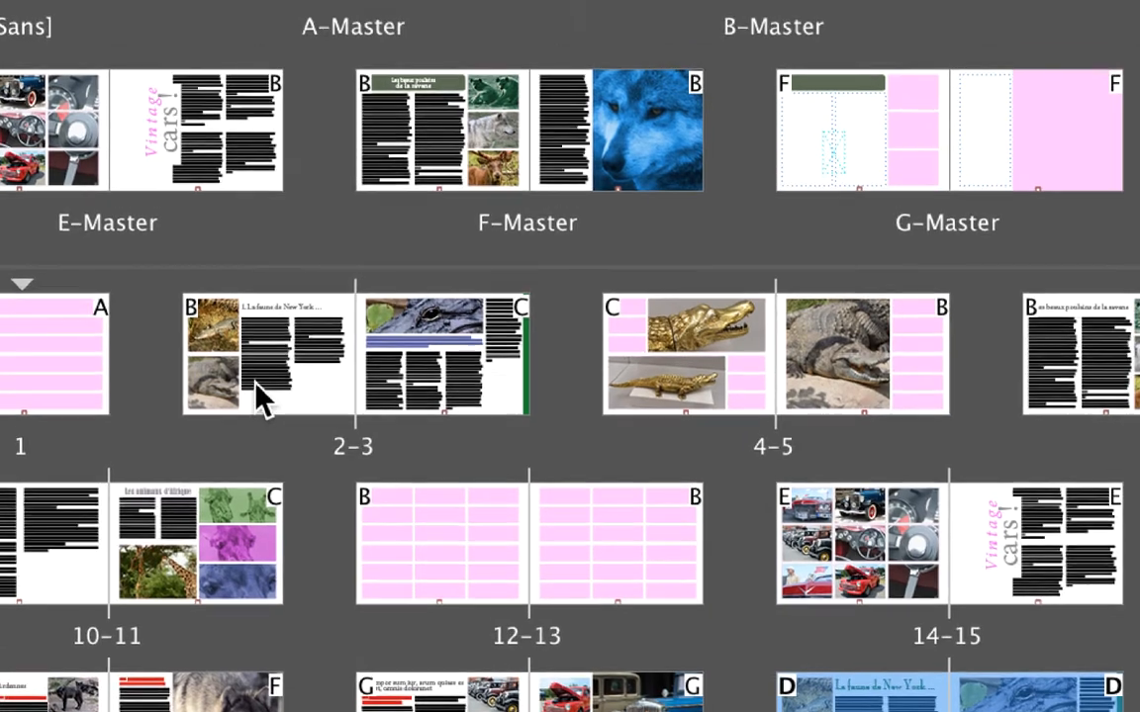
- Display page 2 of the document and move the page overview aside to view its layout
{"action": "left_click", "coordinate": [259, 361]}
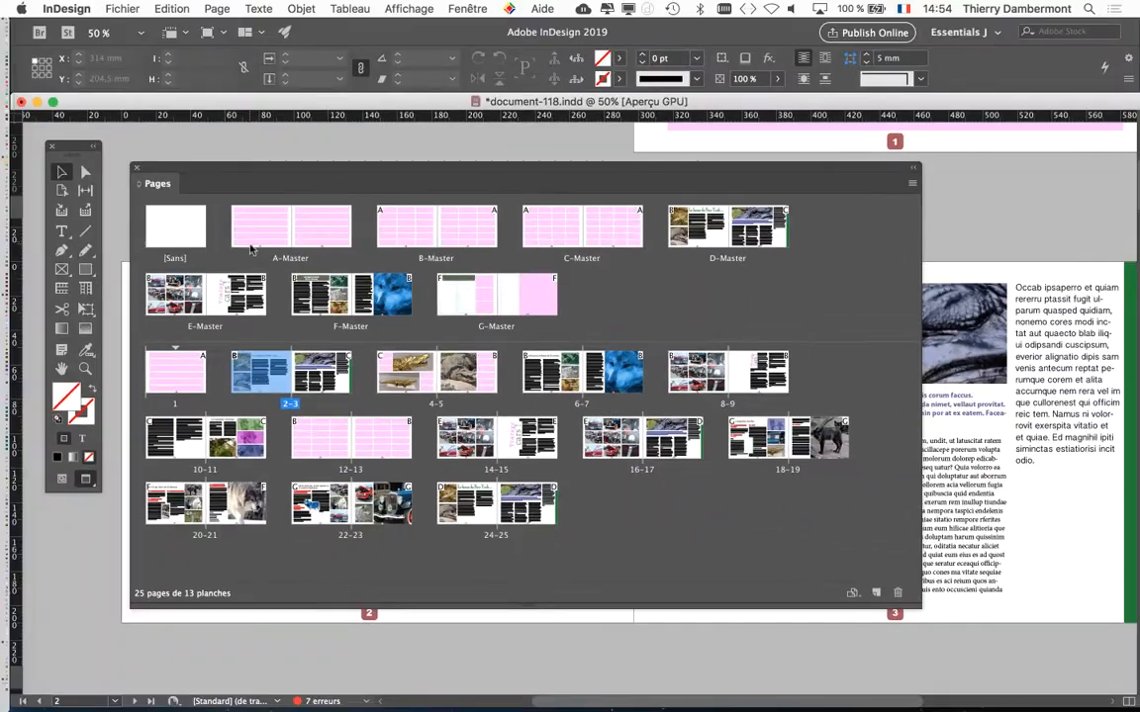
{"action": "left_click_drag", "start_coordinate": [250, 125], "coordinate": [945, 249]}
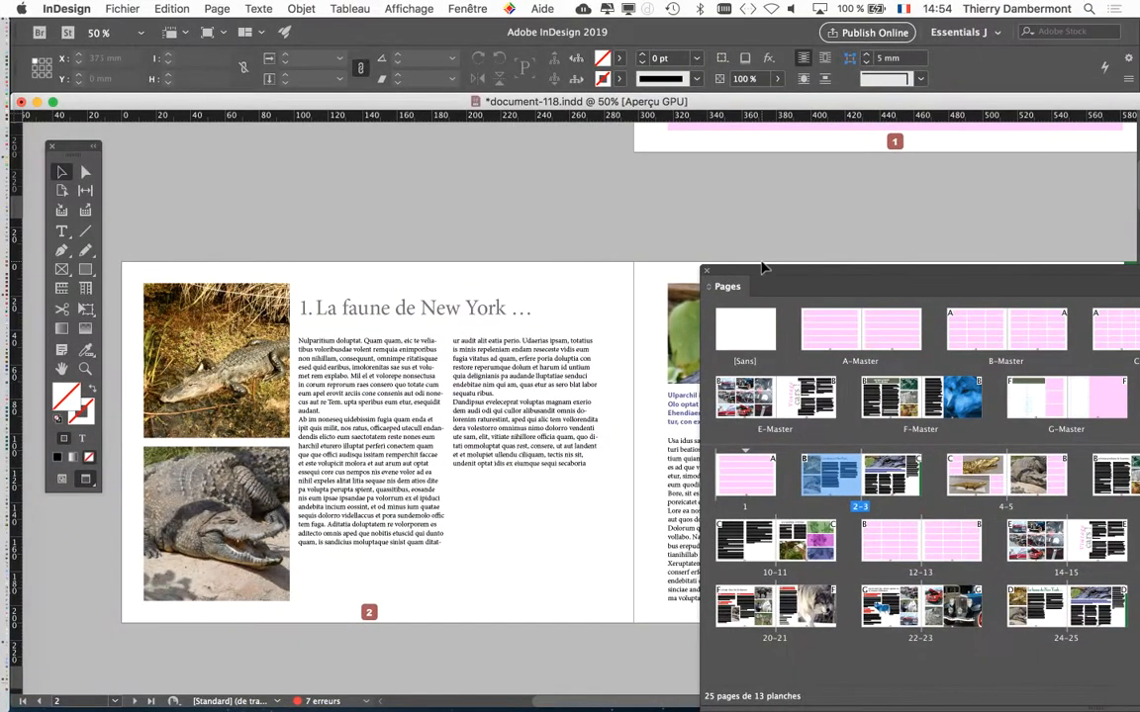
{"action": "left_click_drag", "start_coordinate": [1034, 219], "coordinate": [268, 88]}
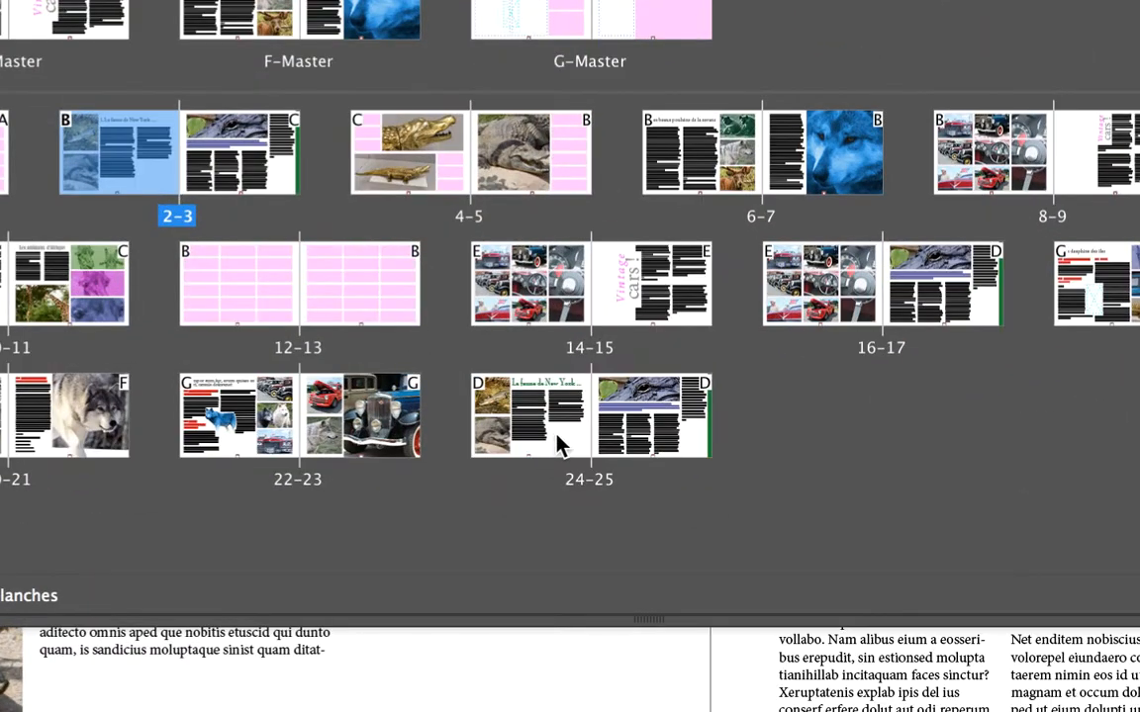
- Go to page 24 of the last spread and close the page overview
{"action": "left_click", "coordinate": [559, 445]}
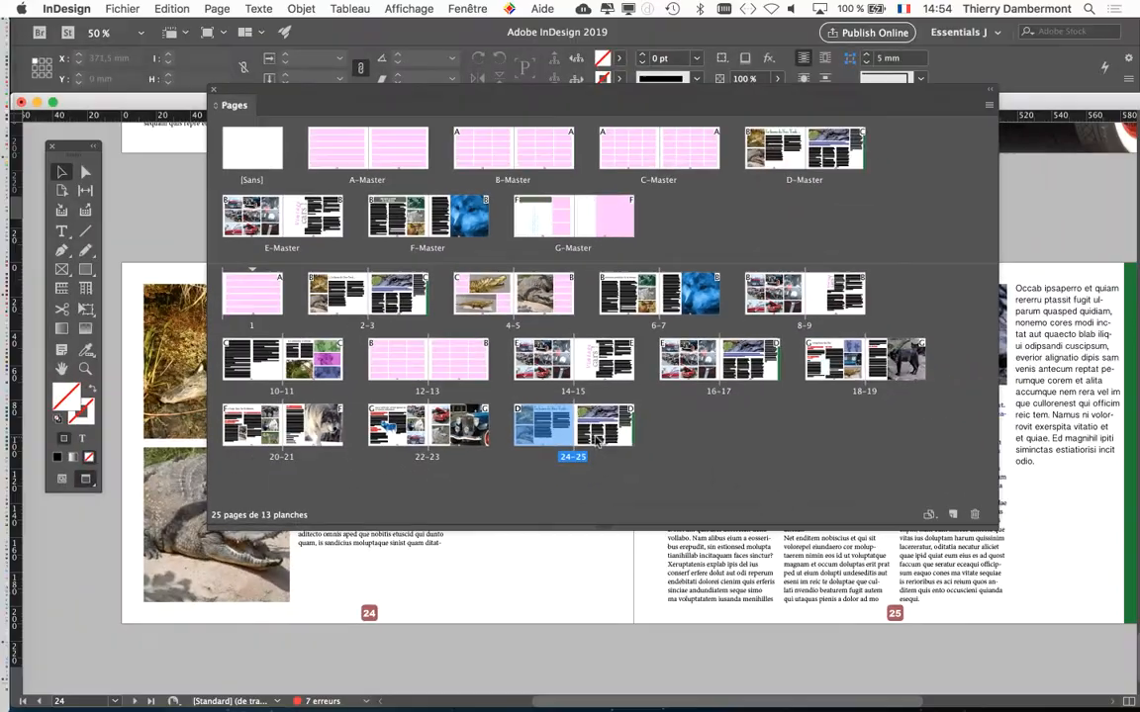
{"action": "left_click_drag", "start_coordinate": [284, 92], "coordinate": [473, 148]}
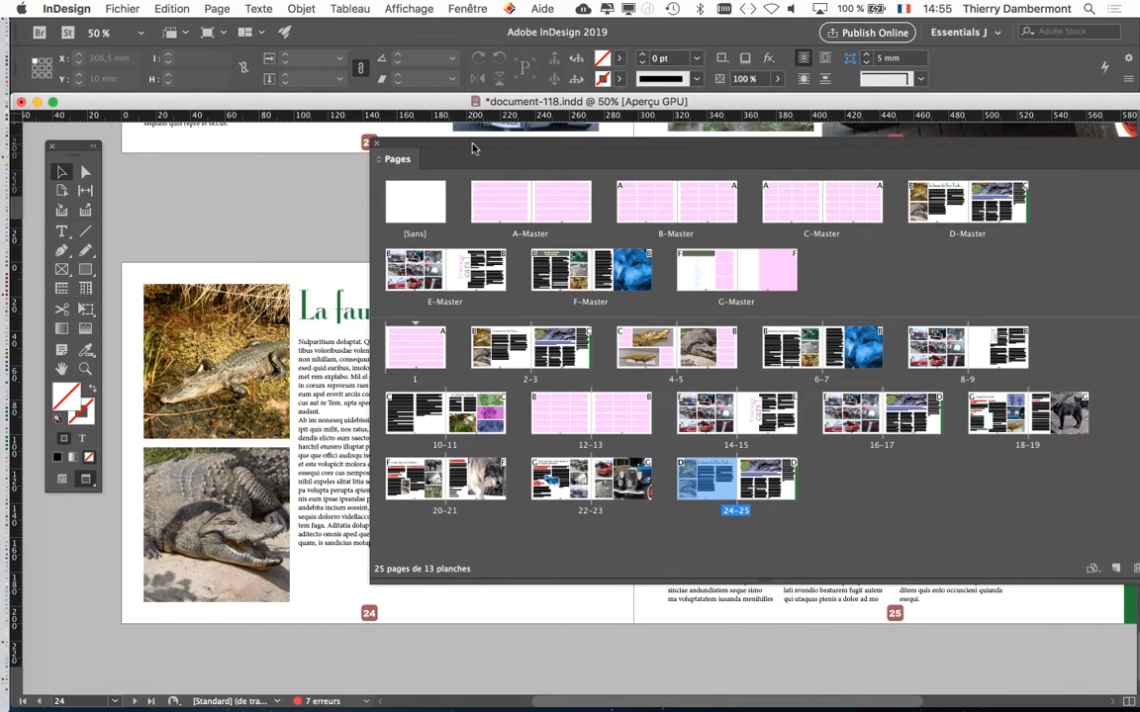
{"action": "left_click", "coordinate": [376, 144]}
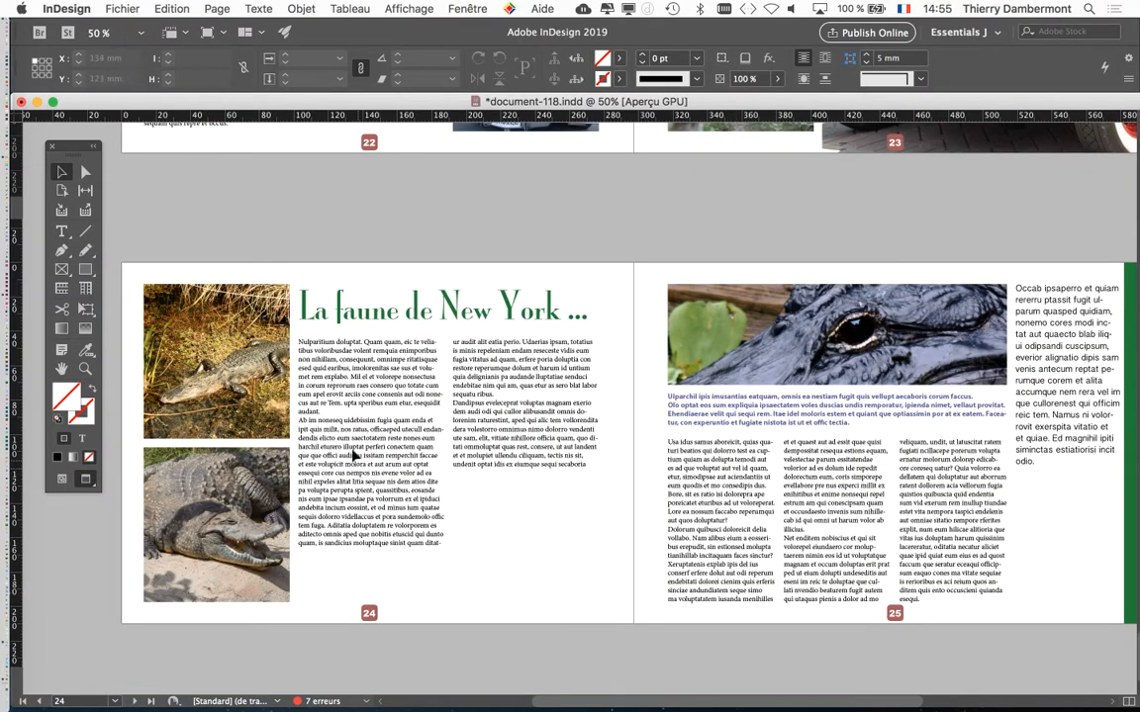
- Show page 24 in normal screen mode and select its upper alligator picture and the "La faune de New York ..." title
{"action": "scroll", "coordinate": [312, 413], "scroll_direction": "up", "scroll_amount": 1}
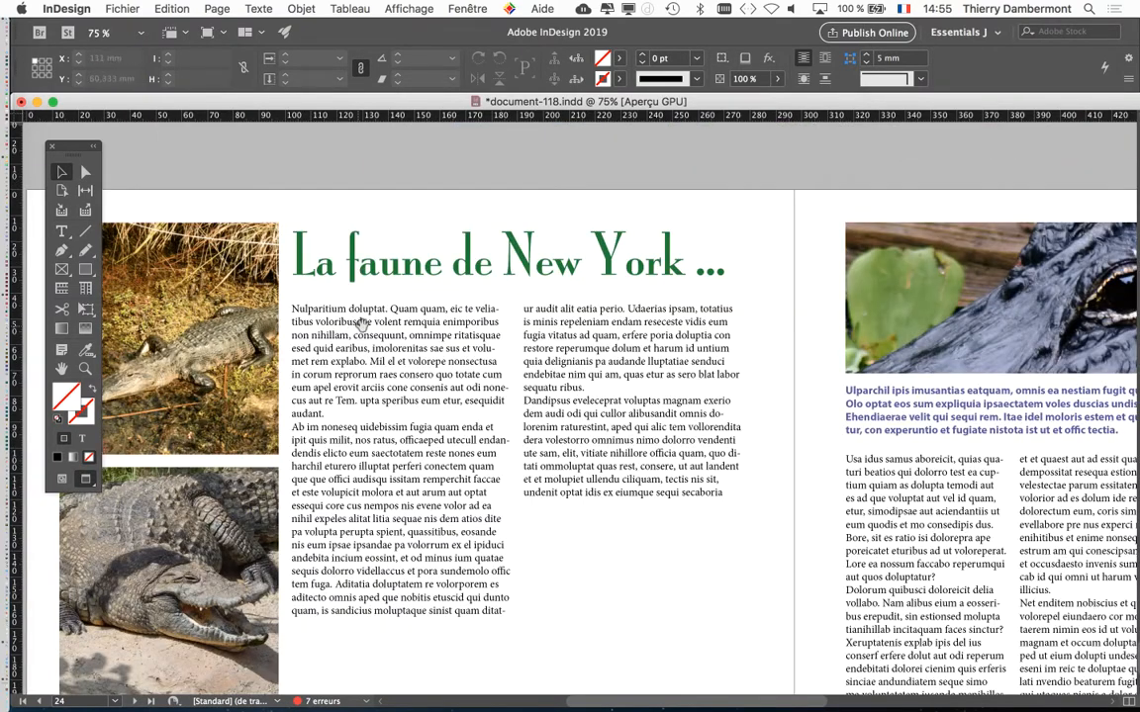
{"action": "left_click_drag", "start_coordinate": [402, 338], "coordinate": [564, 281]}
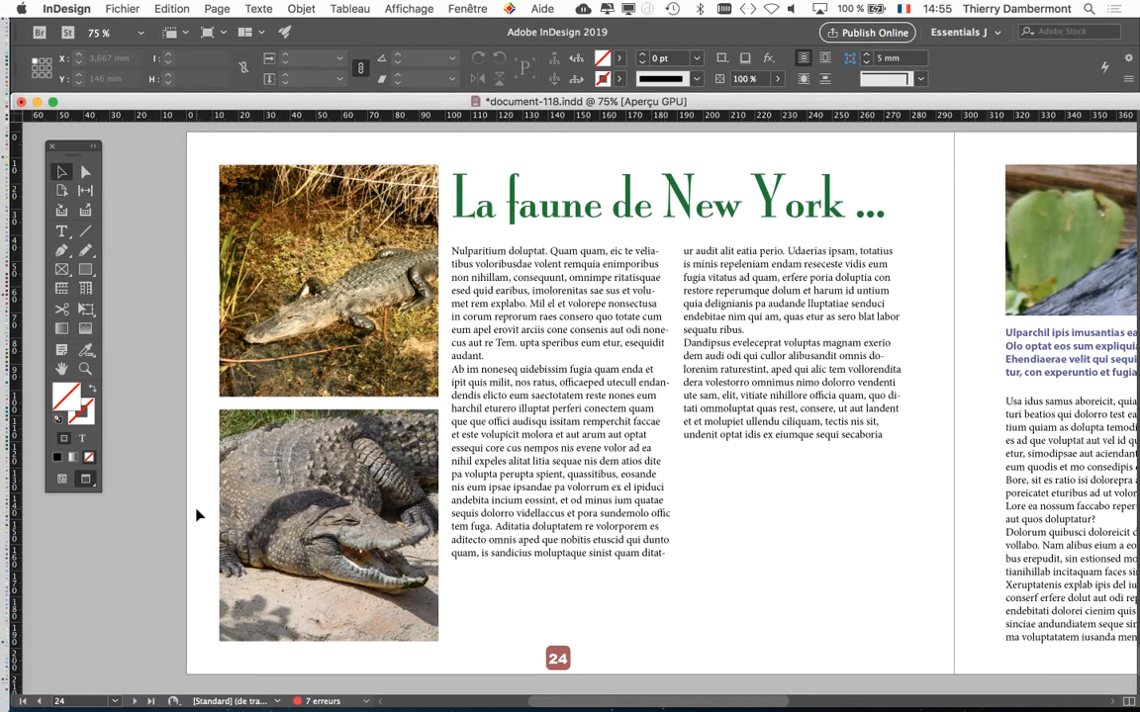
{"action": "left_click", "coordinate": [55, 479]}
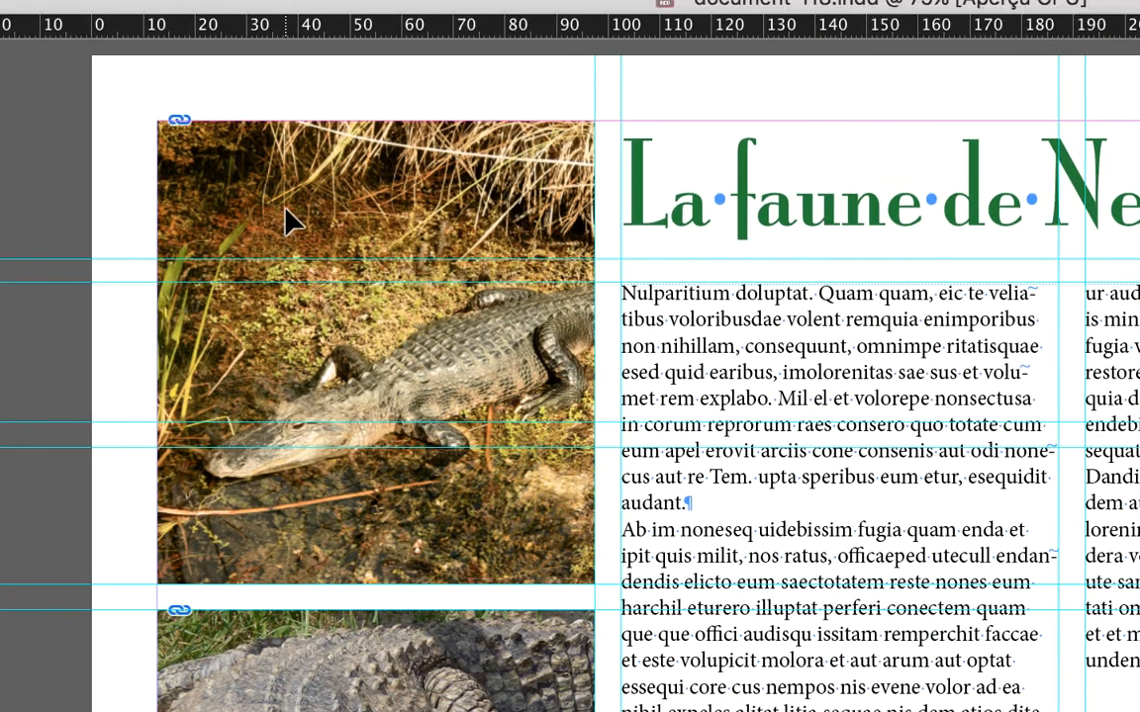
{"action": "left_click", "coordinate": [285, 213]}
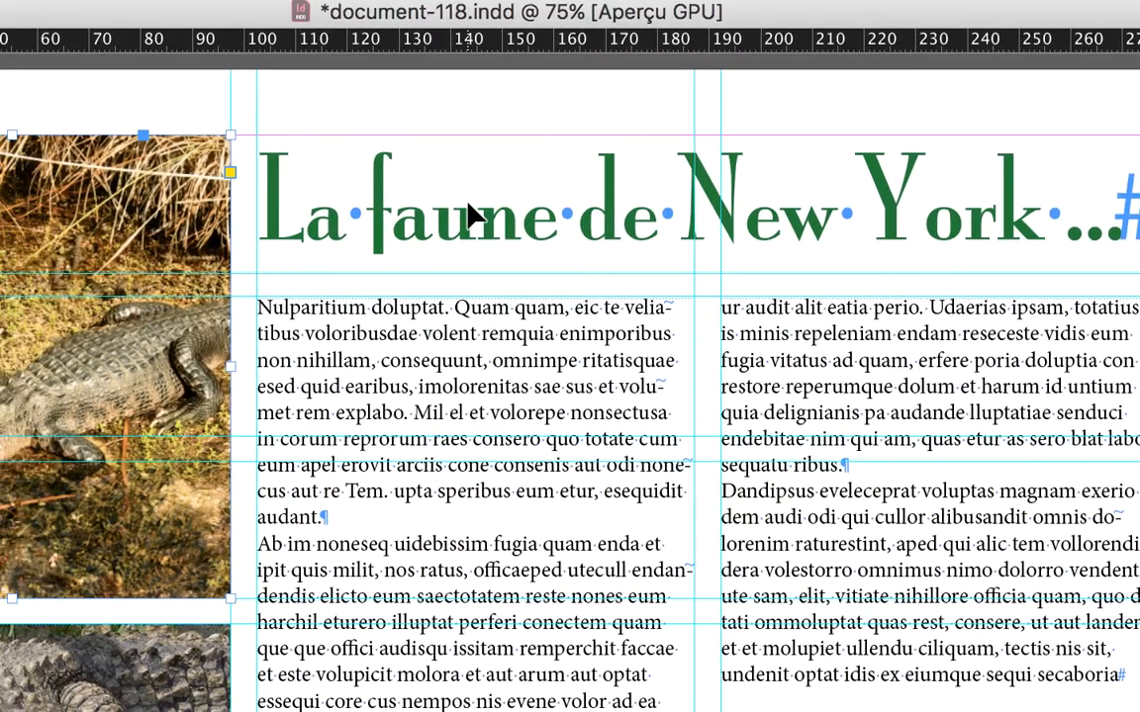
{"action": "left_click", "coordinate": [469, 211]}
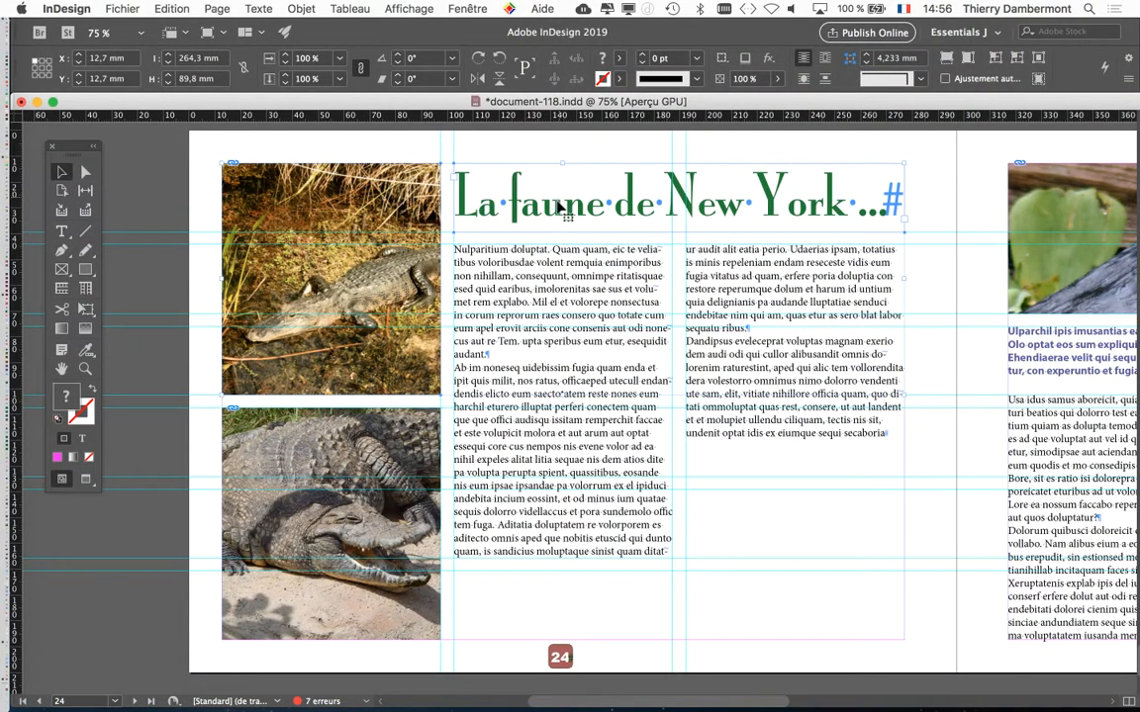
- Fit spread 24-25 in view and reopen the page overview
{"action": "key", "text": "super+minus"}
{"action": "scroll", "coordinate": [487, 268], "scroll_direction": "right", "scroll_amount": 5}
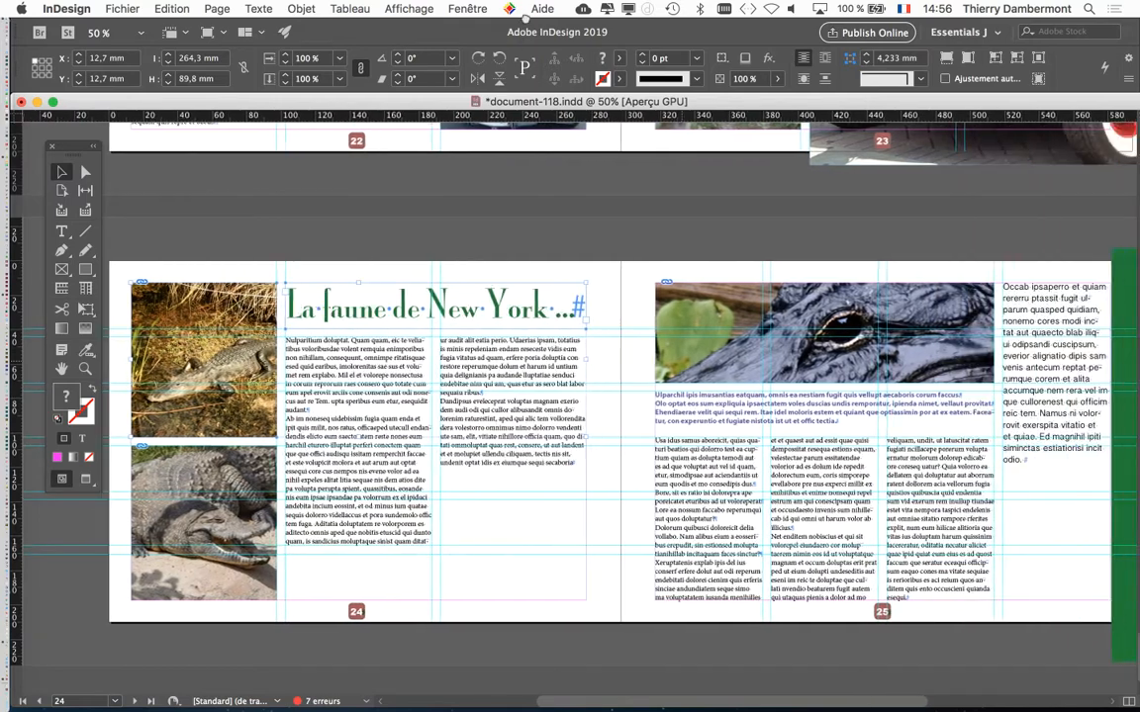
{"action": "left_click", "coordinate": [467, 8]}
{"action": "left_click", "coordinate": [479, 8]}
{"action": "left_click", "coordinate": [479, 8]}
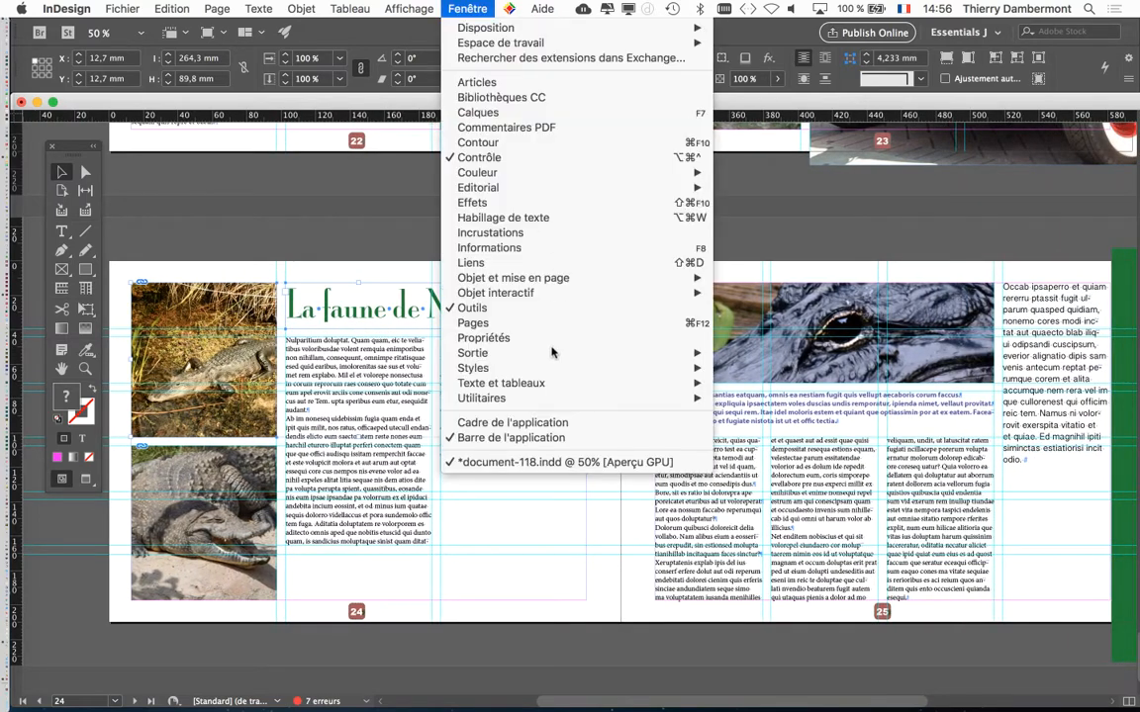
{"action": "left_click", "coordinate": [473, 323]}
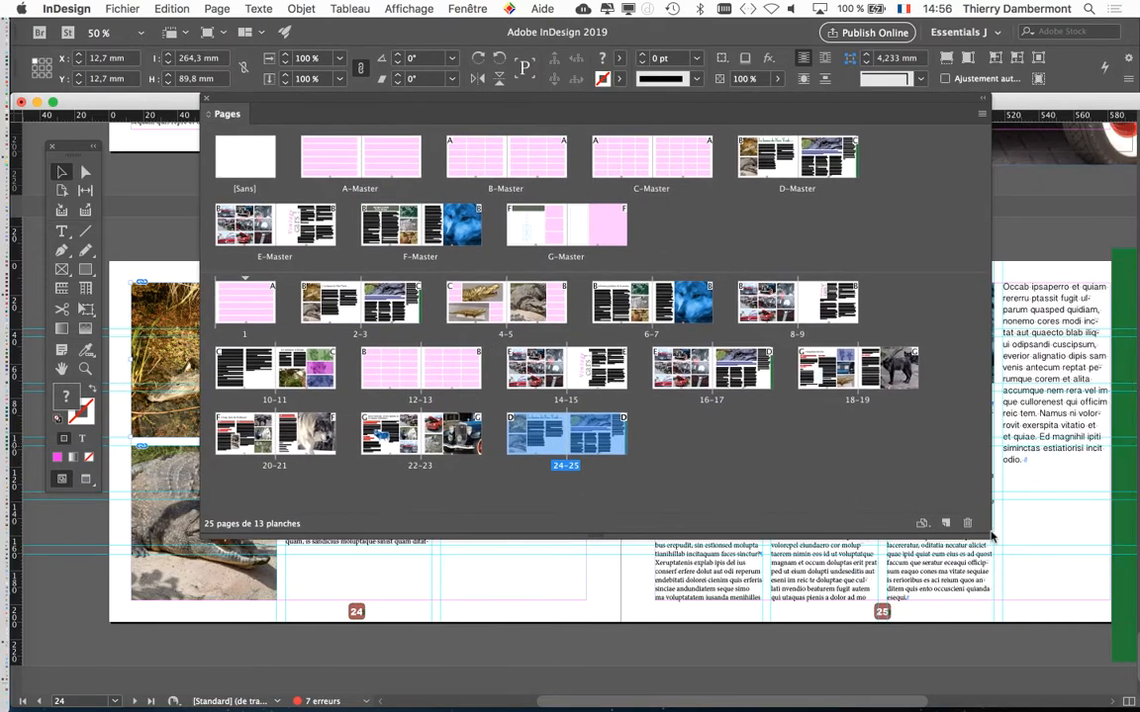
- Resize the page overview and select both pages of spread 24-25 in it
{"action": "left_click_drag", "start_coordinate": [988, 540], "coordinate": [580, 510]}
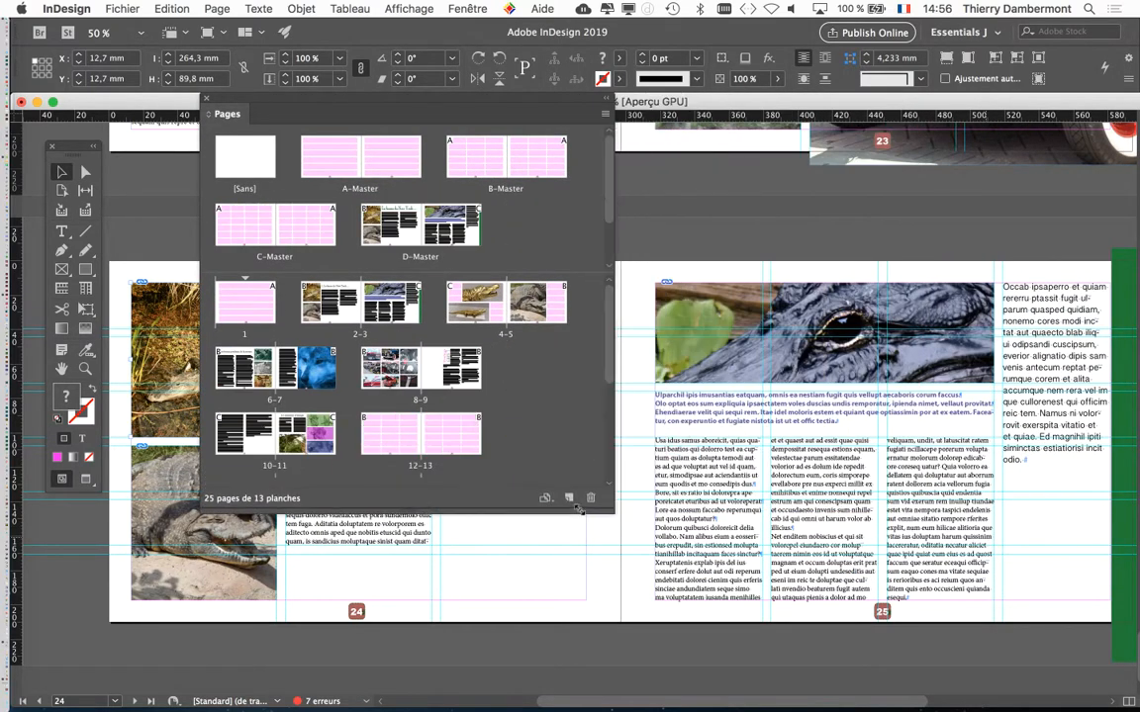
{"action": "scroll", "coordinate": [259, 457], "scroll_direction": "down", "scroll_amount": 5}
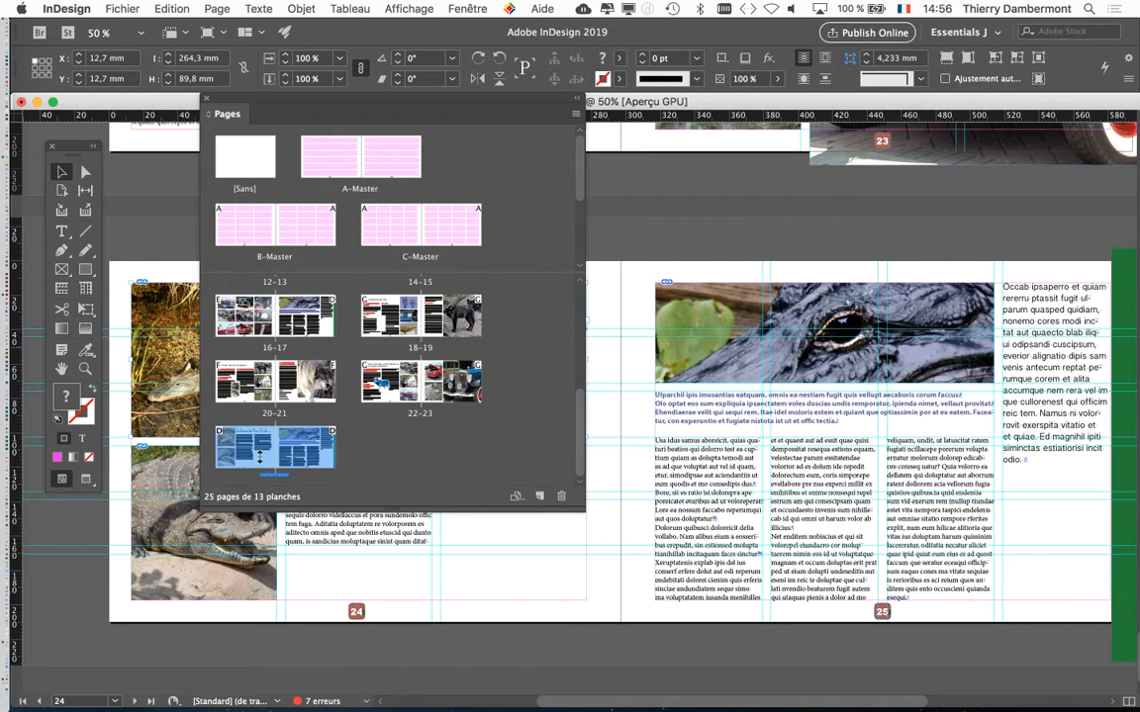
{"action": "left_click", "coordinate": [373, 455]}
{"action": "left_click_drag", "start_coordinate": [579, 511], "coordinate": [533, 587]}
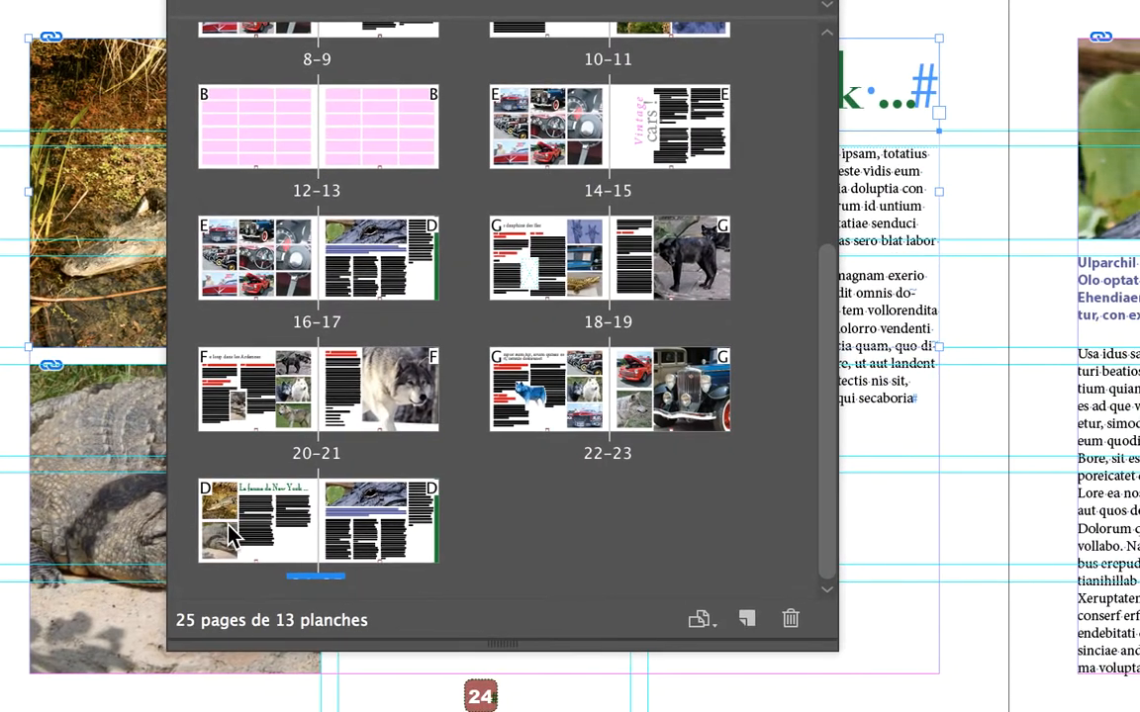
{"action": "left_click", "coordinate": [228, 526]}
{"action": "left_click", "coordinate": [369, 541], "text": "shift"}
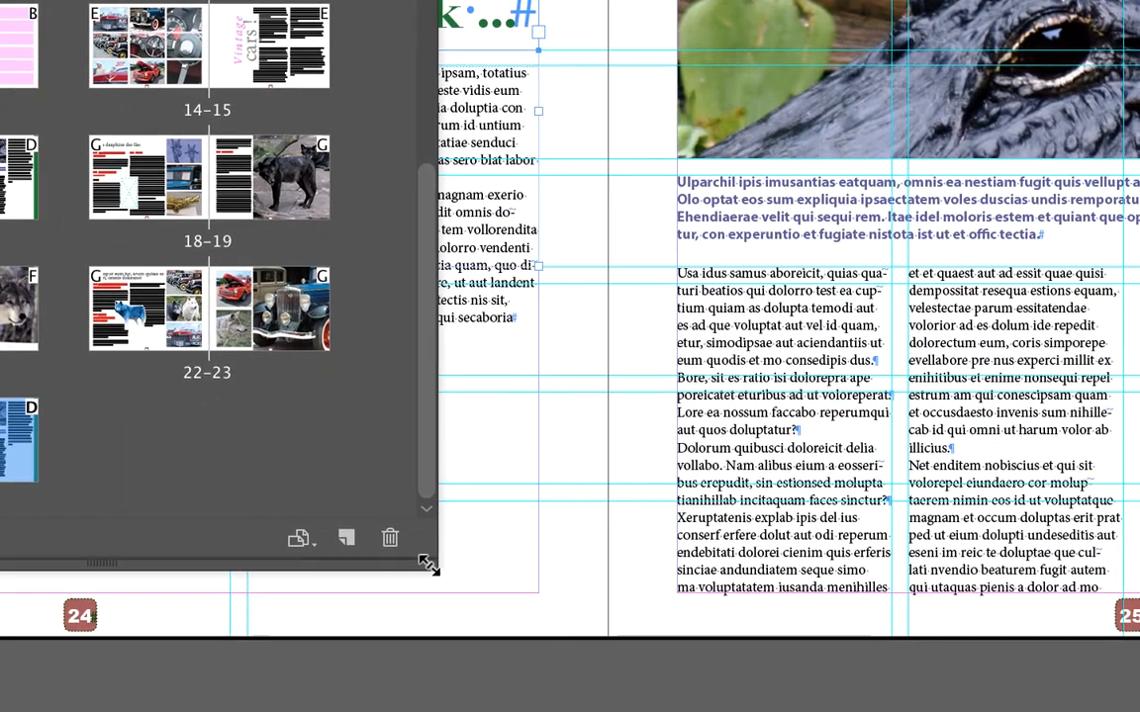
- Release all master items on spread 24-25 (Libérer tous les éléments de gabarit) and collapse the page overview
{"action": "left_click_drag", "start_coordinate": [428, 564], "coordinate": [653, 579]}
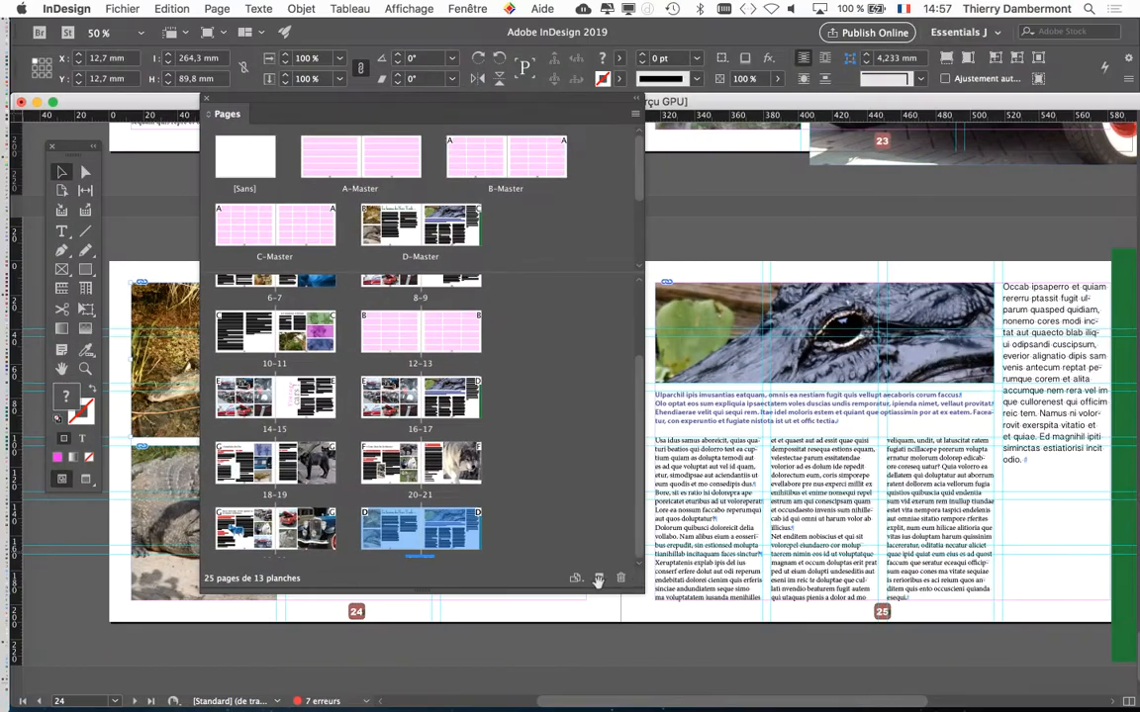
{"action": "left_click_drag", "start_coordinate": [646, 588], "coordinate": [900, 549]}
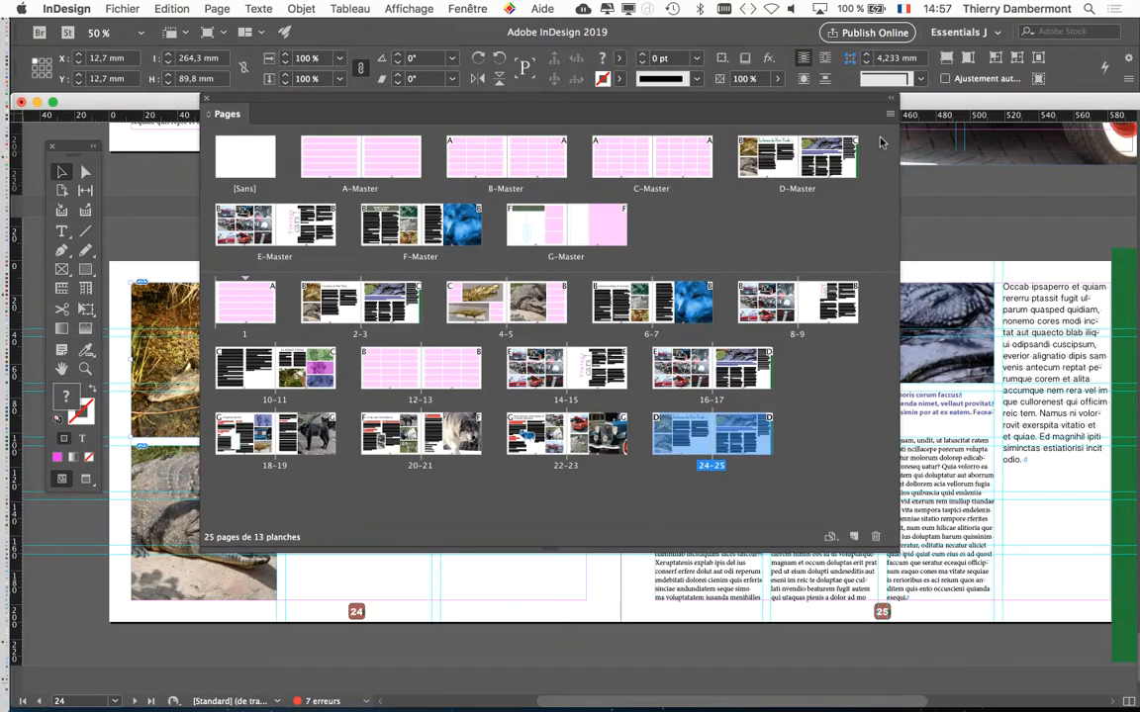
{"action": "left_click_drag", "start_coordinate": [890, 119], "coordinate": [896, 161]}
{"action": "left_click", "coordinate": [895, 162]}
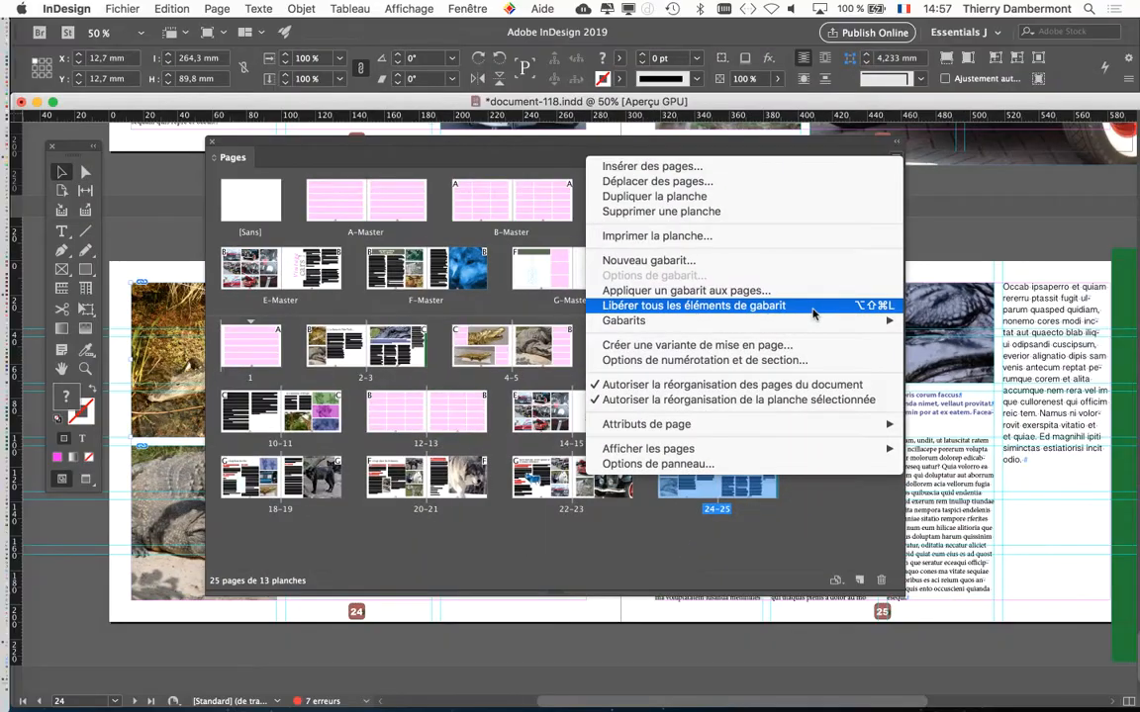
{"action": "left_click", "coordinate": [813, 313]}
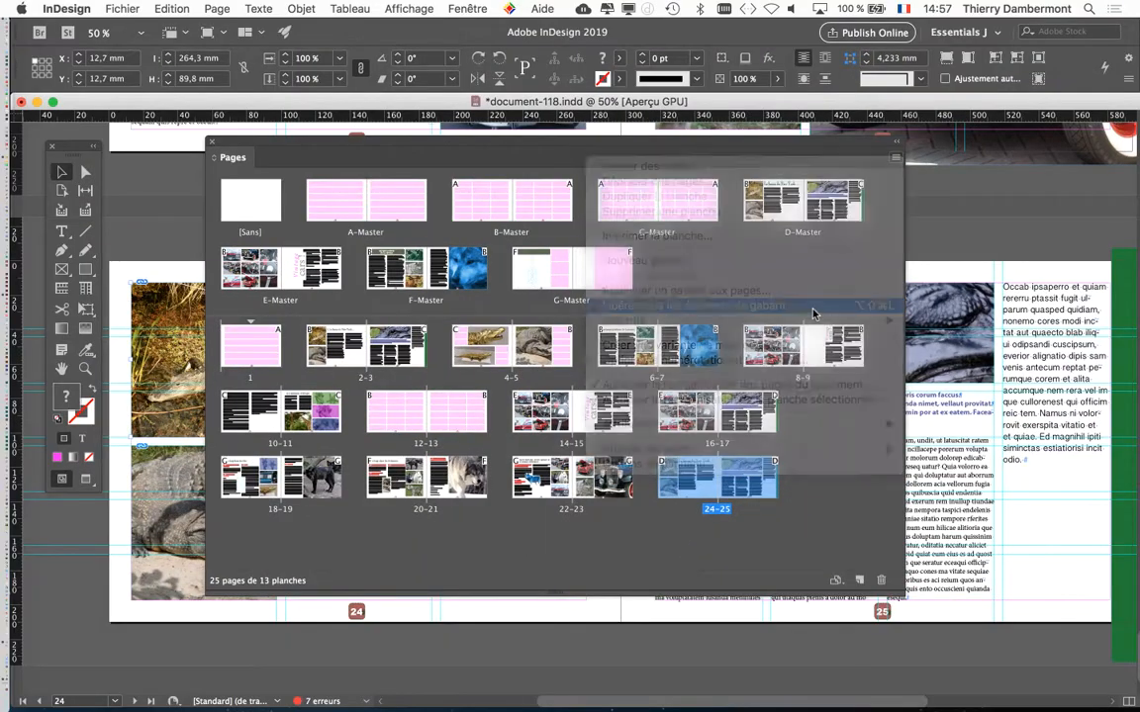
{"action": "double_click", "coordinate": [234, 147]}
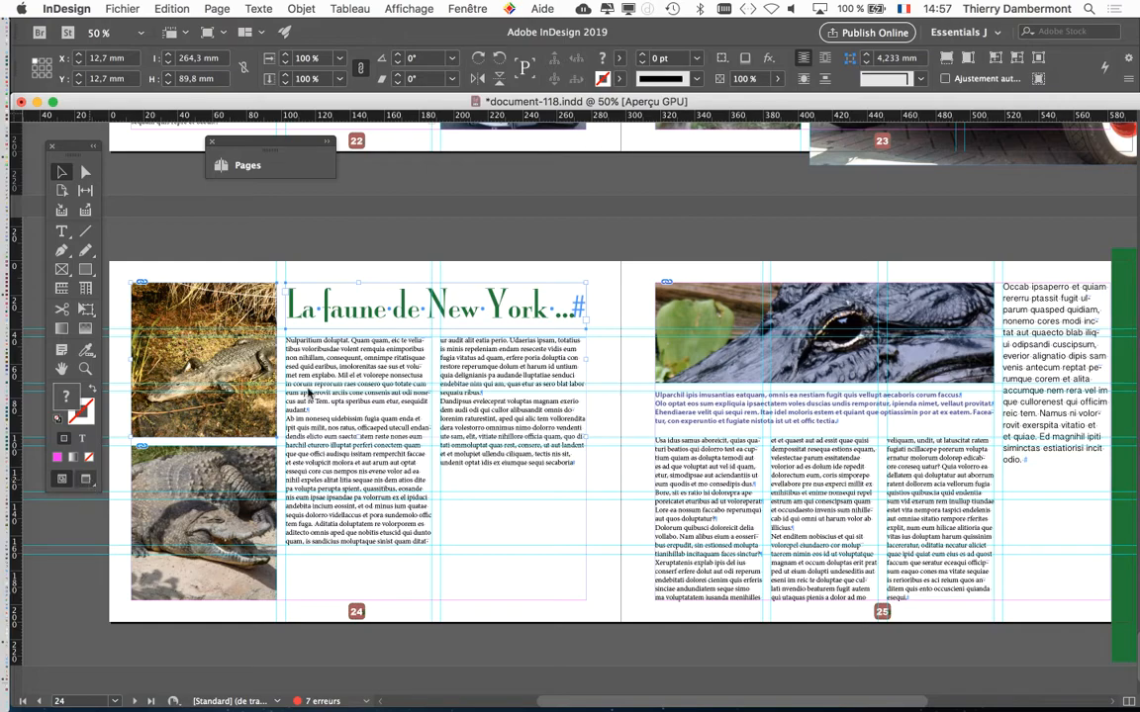
- Check that the released items can be selected by picking text frames and the eye picture on spread 24-25
{"action": "left_click", "coordinate": [358, 336]}
{"action": "left_click", "coordinate": [452, 366]}
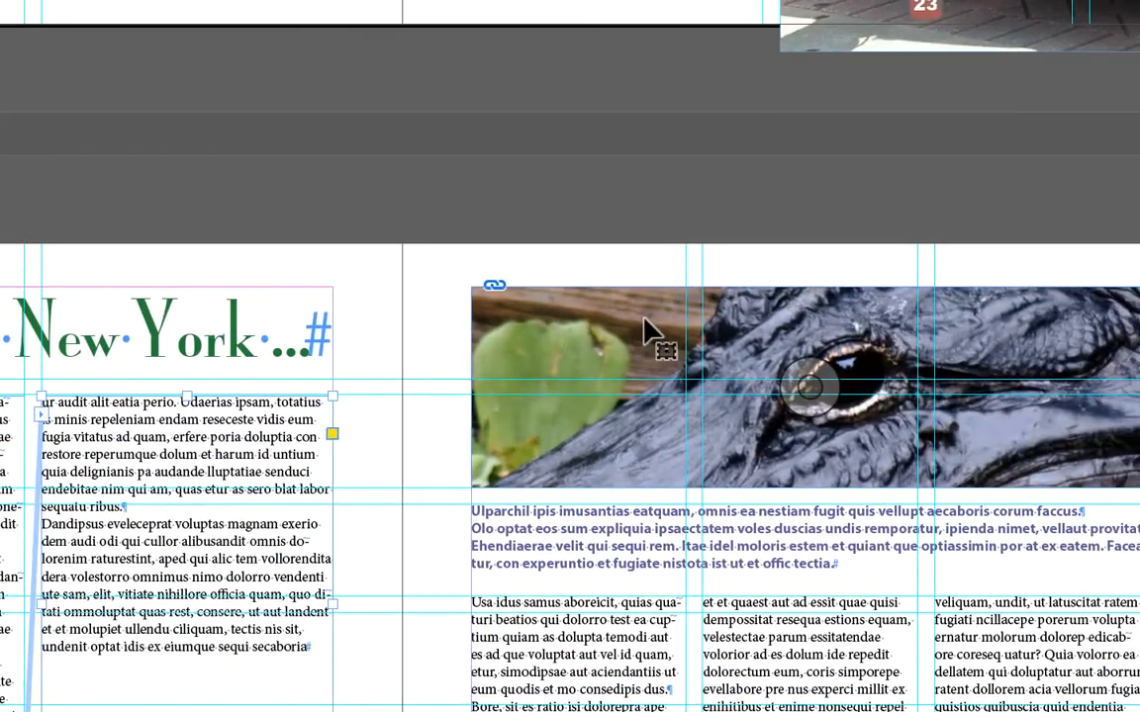
{"action": "left_click", "coordinate": [1039, 262]}
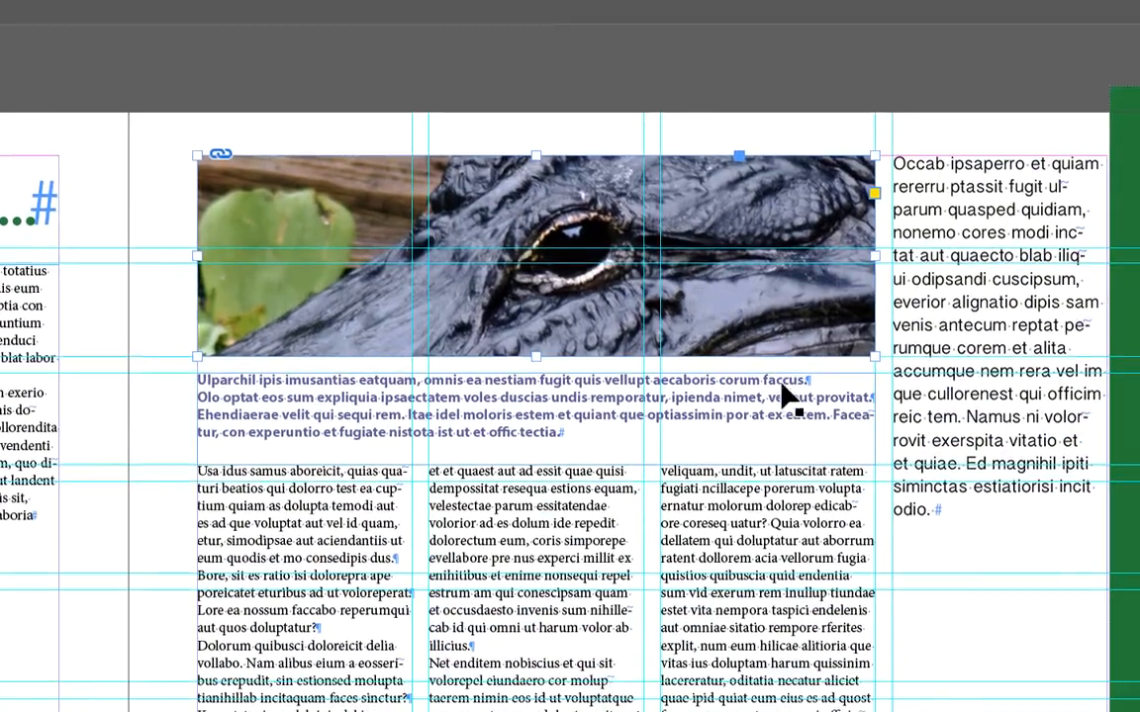
{"action": "left_click", "coordinate": [782, 382]}
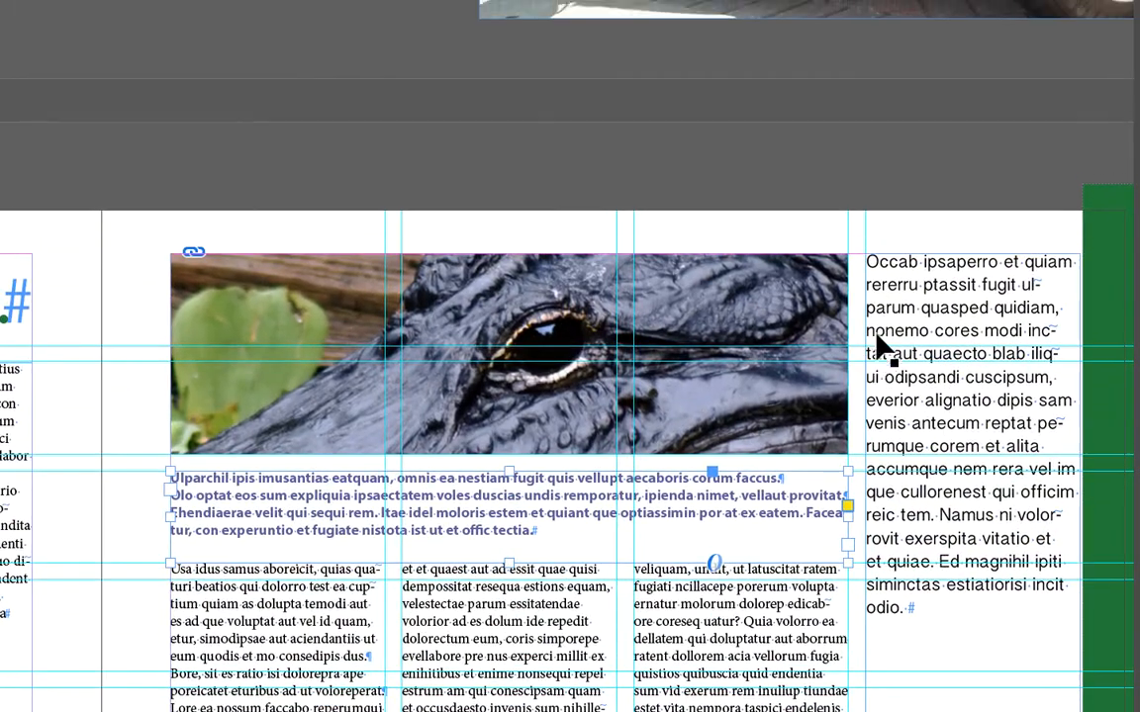
{"action": "left_click", "coordinate": [903, 197]}
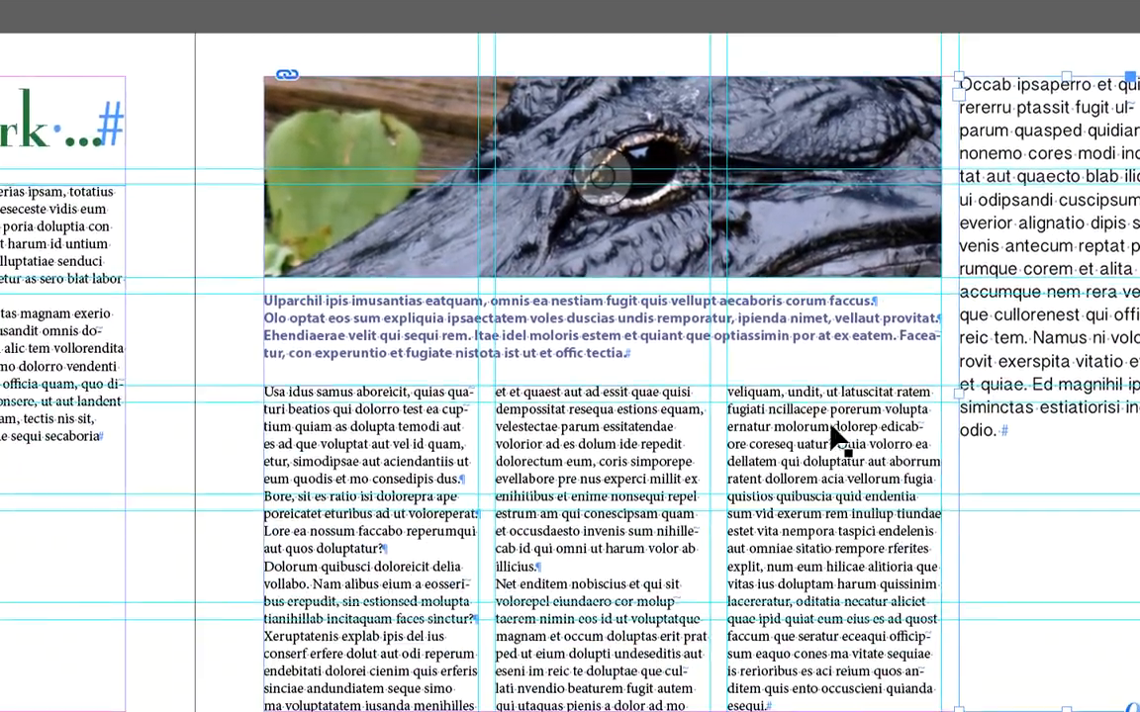
{"action": "left_click", "coordinate": [735, 651]}
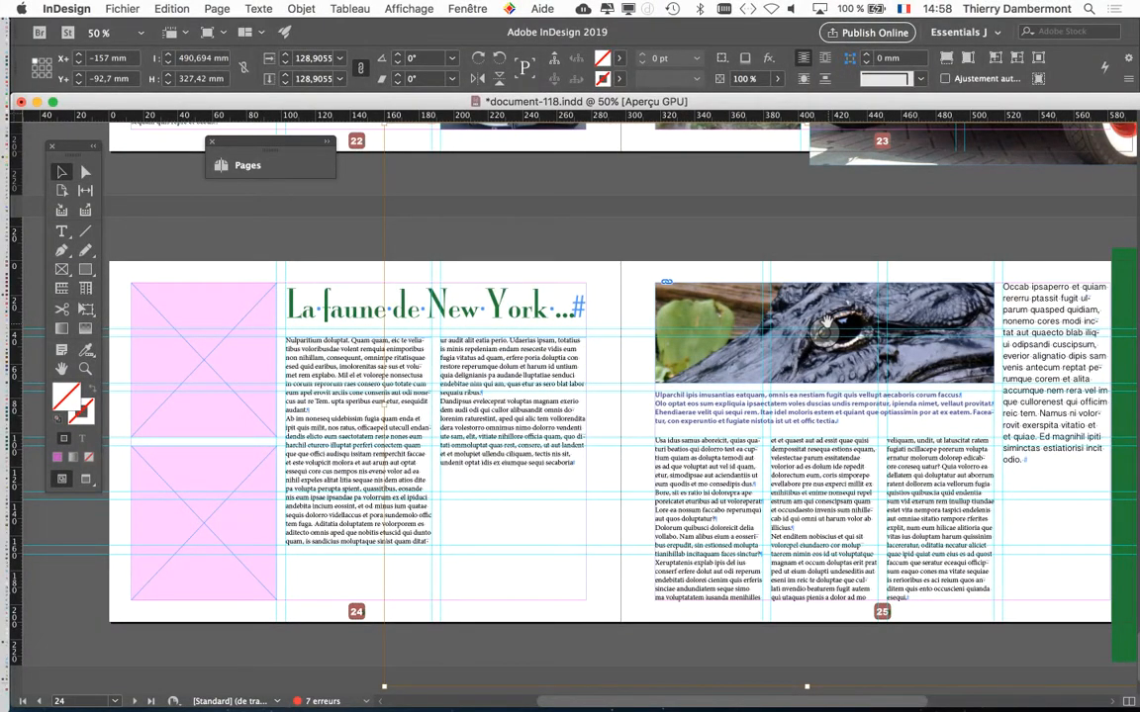
- Examine how far the alligator eye picture's content extends beyond its frame on page 25
{"action": "key", "text": "super+minus"}
{"action": "key", "text": "super+minus"}
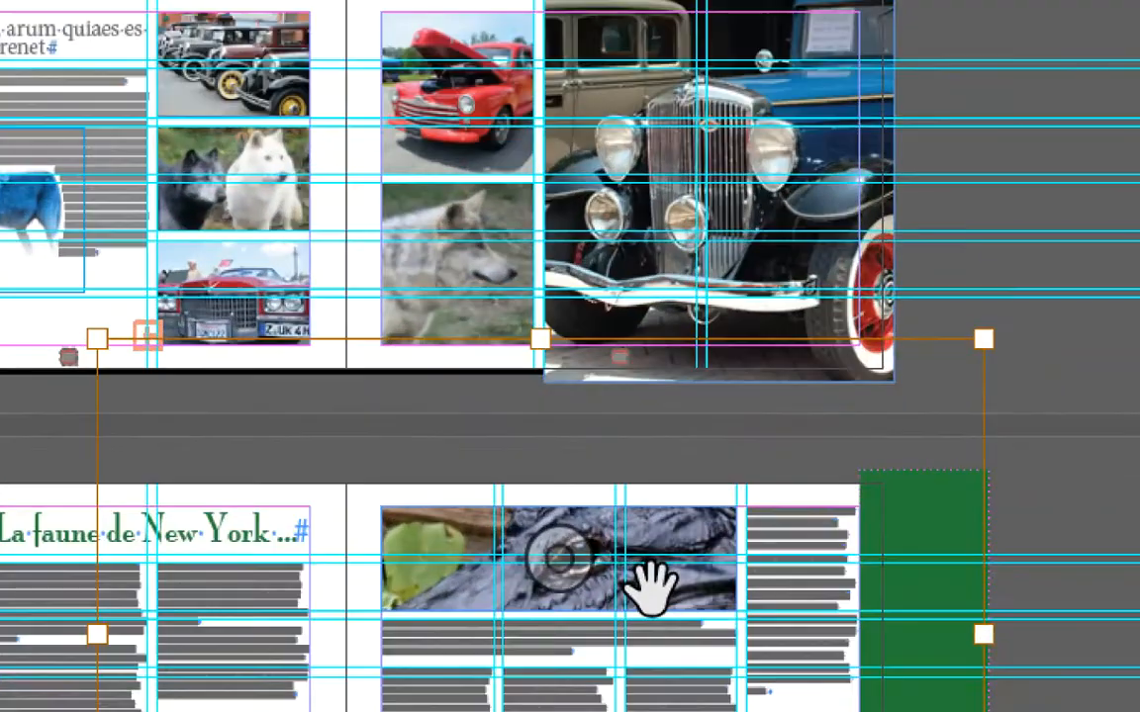
{"action": "scroll", "coordinate": [628, 581], "scroll_direction": "left", "scroll_amount": 5}
{"action": "scroll", "coordinate": [628, 581], "scroll_direction": "up", "scroll_amount": 3}
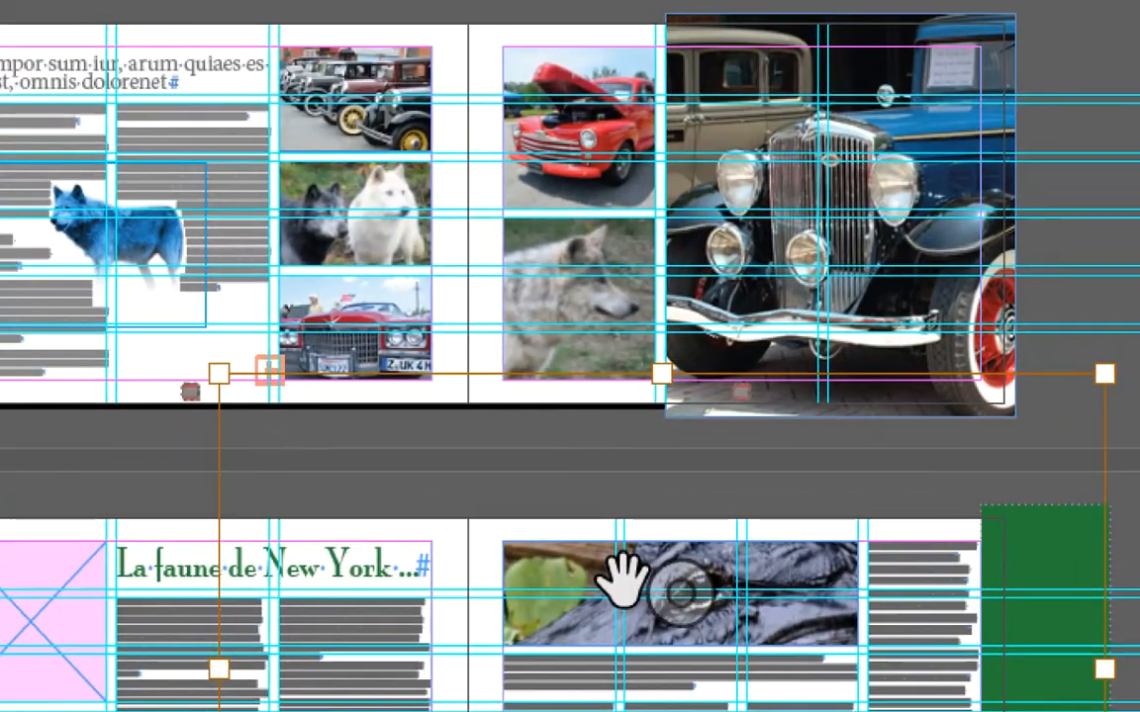
{"action": "scroll", "coordinate": [552, 549], "scroll_direction": "right", "scroll_amount": 7}
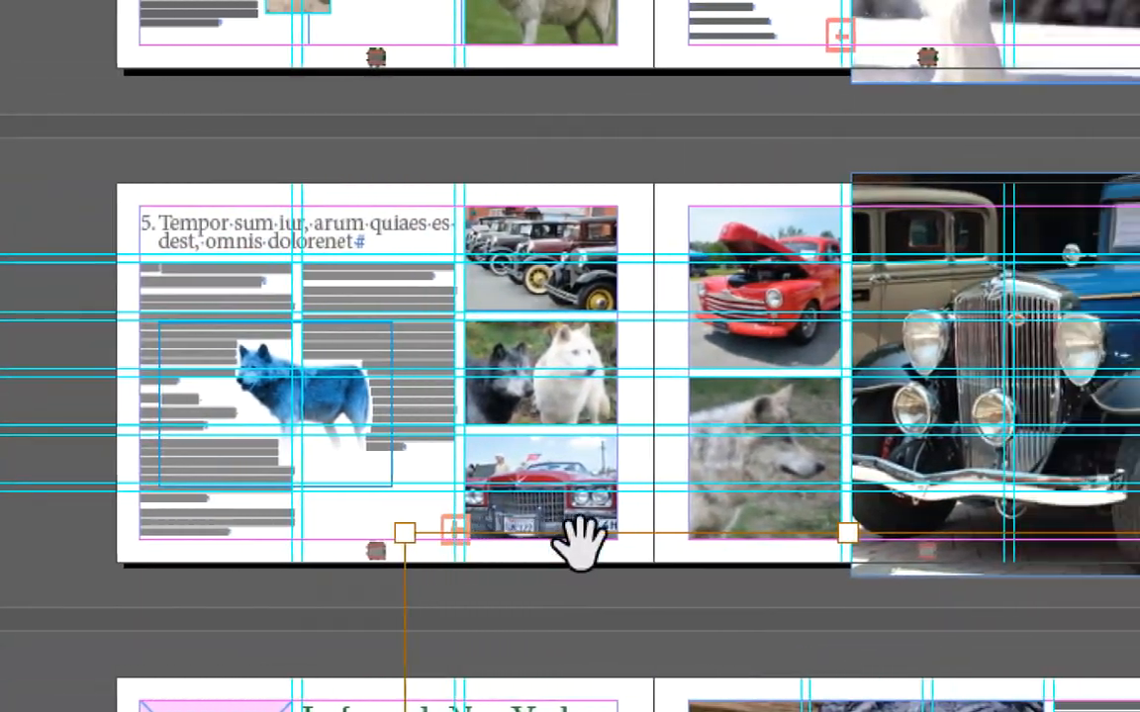
{"action": "scroll", "coordinate": [725, 565], "scroll_direction": "down", "scroll_amount": 1}
{"action": "scroll", "coordinate": [718, 584], "scroll_direction": "down", "scroll_amount": 5}
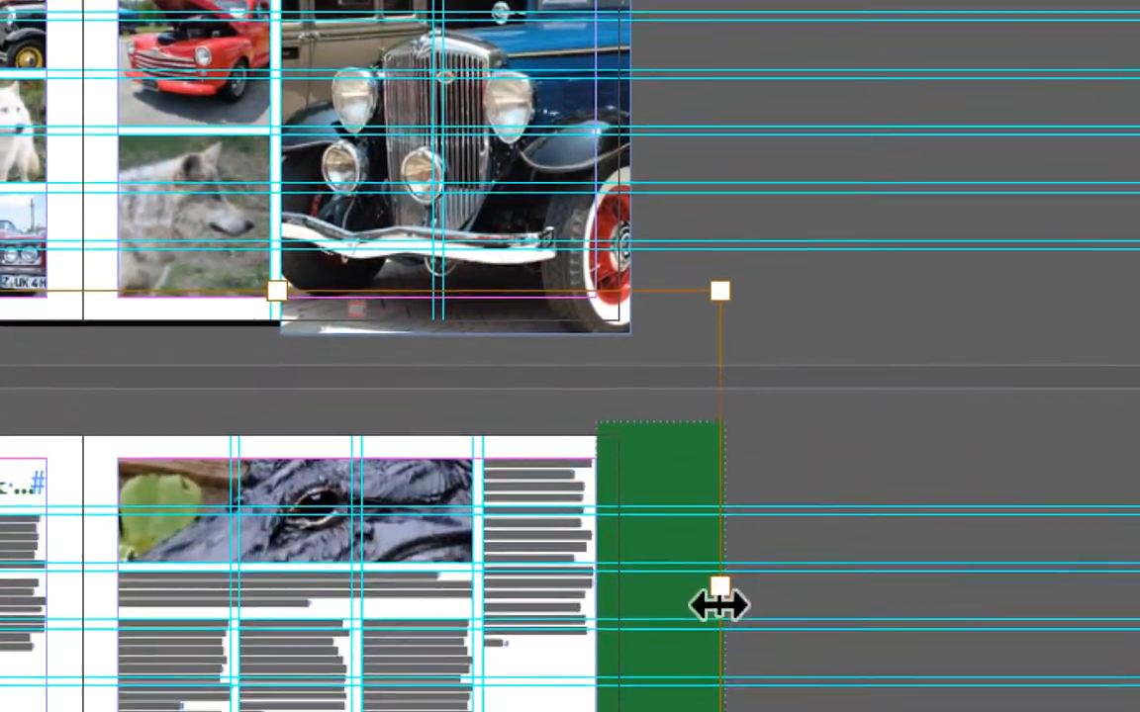
{"action": "scroll", "coordinate": [715, 667], "scroll_direction": "left", "scroll_amount": 5}
{"action": "scroll", "coordinate": [547, 661], "scroll_direction": "left", "scroll_amount": 2}
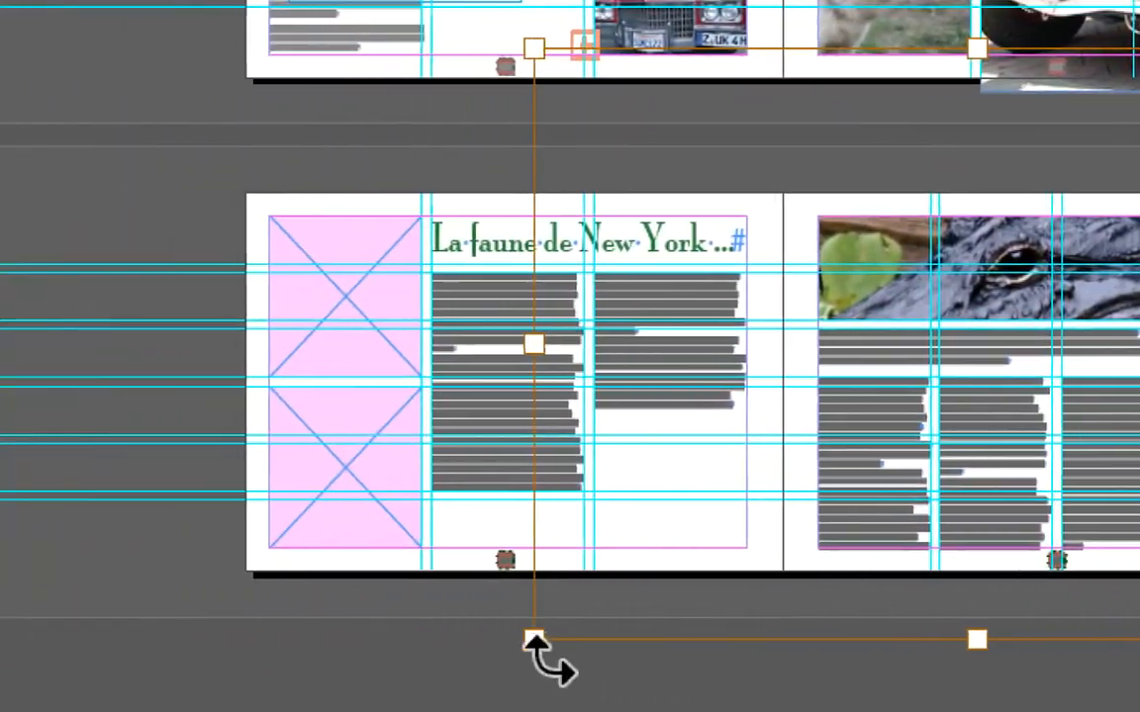
{"action": "scroll", "coordinate": [547, 618], "scroll_direction": "up", "scroll_amount": 4}
{"action": "scroll", "coordinate": [560, 598], "scroll_direction": "right", "scroll_amount": 4}
{"action": "scroll", "coordinate": [633, 579], "scroll_direction": "down", "scroll_amount": 1}
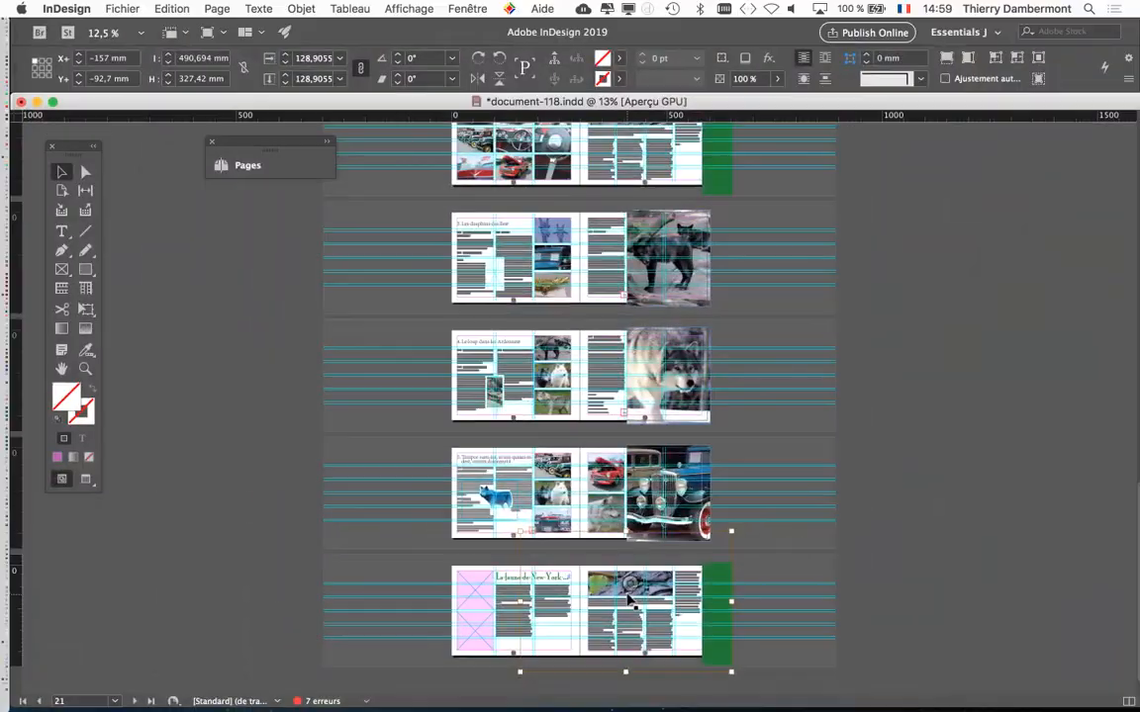
- Delete the alligator eye picture from its frame on page 25, keeping the empty frame
{"action": "scroll", "coordinate": [634, 596], "scroll_direction": "up", "scroll_amount": 4}
{"action": "left_click_drag", "start_coordinate": [757, 495], "coordinate": [578, 281]}
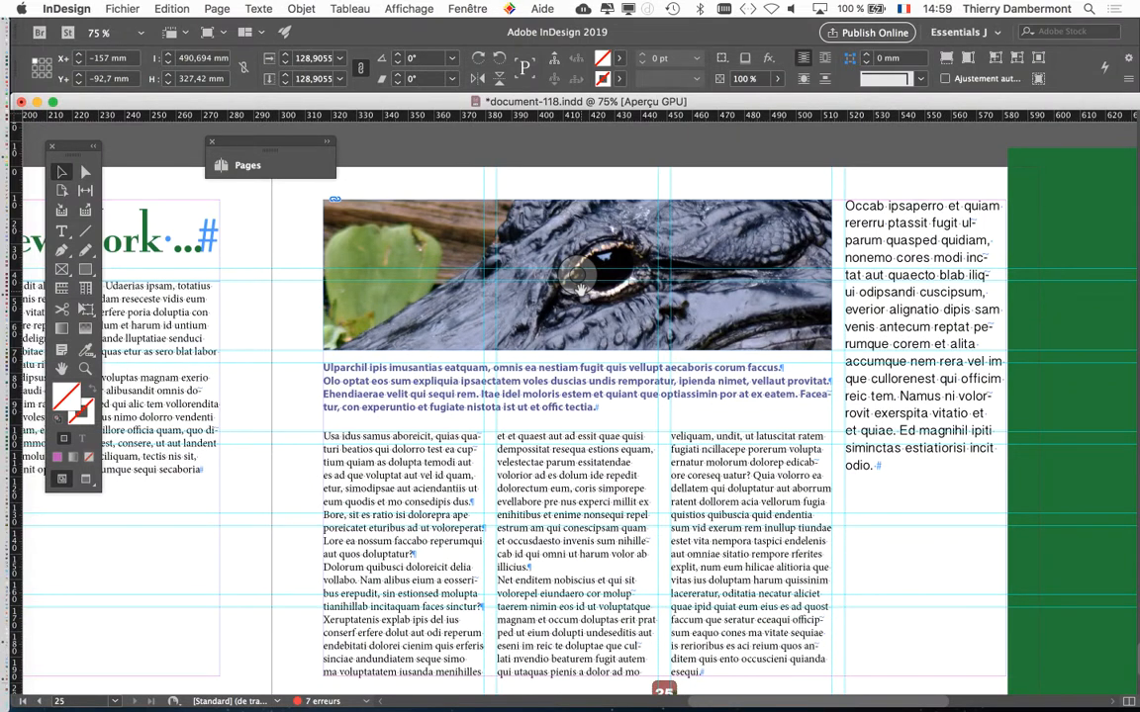
{"action": "key", "text": "Delete"}
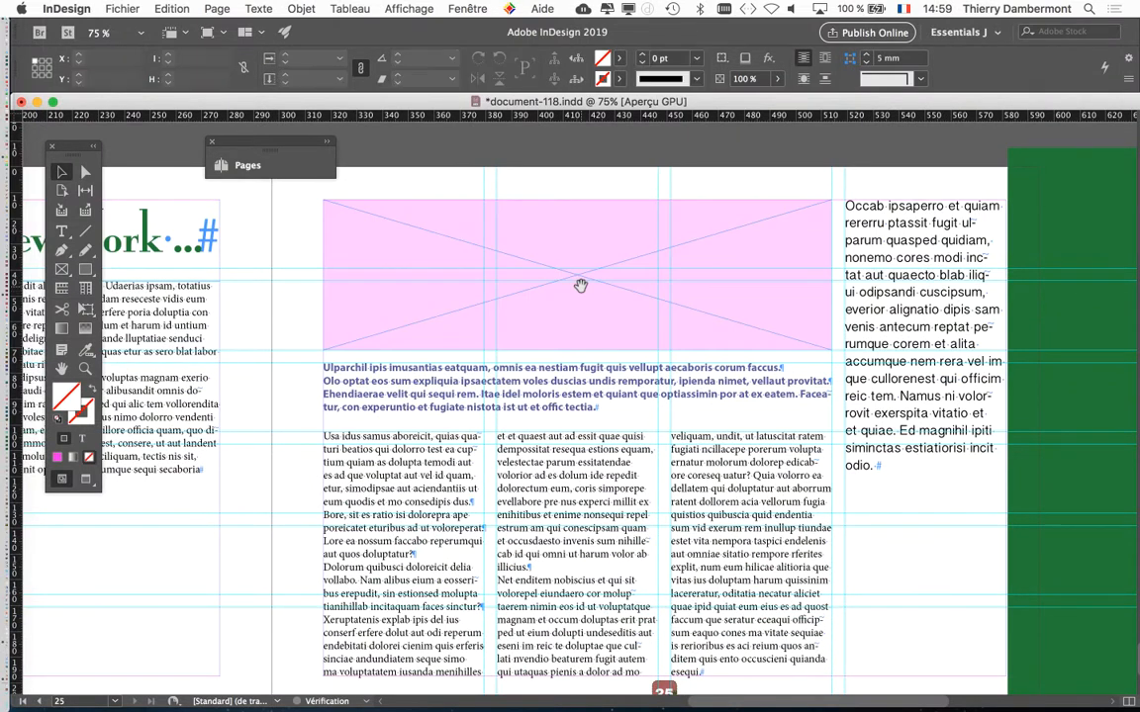